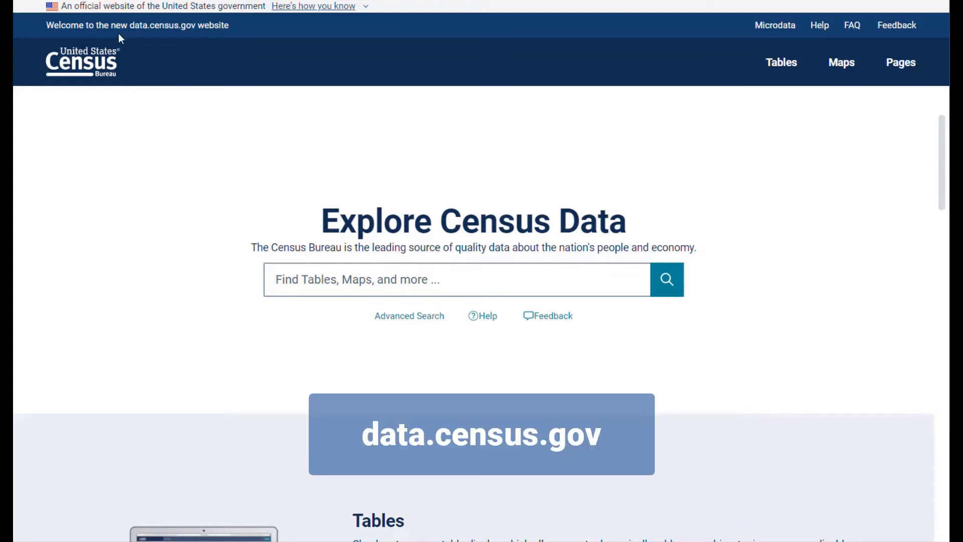
Search for 'population' and open the 2020 Decennial Census P1 RACE table from the results.
left_click(343, 281)
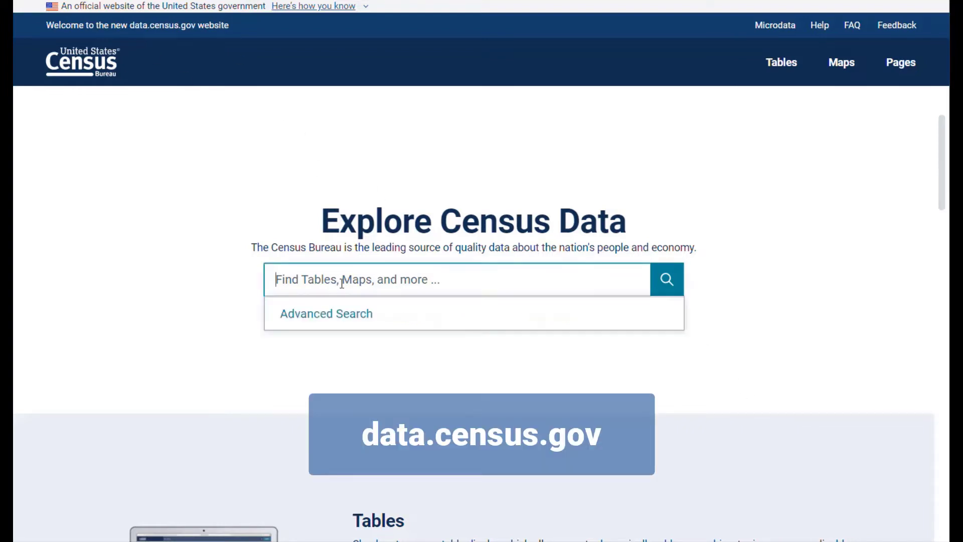
type("population")
key("Return")
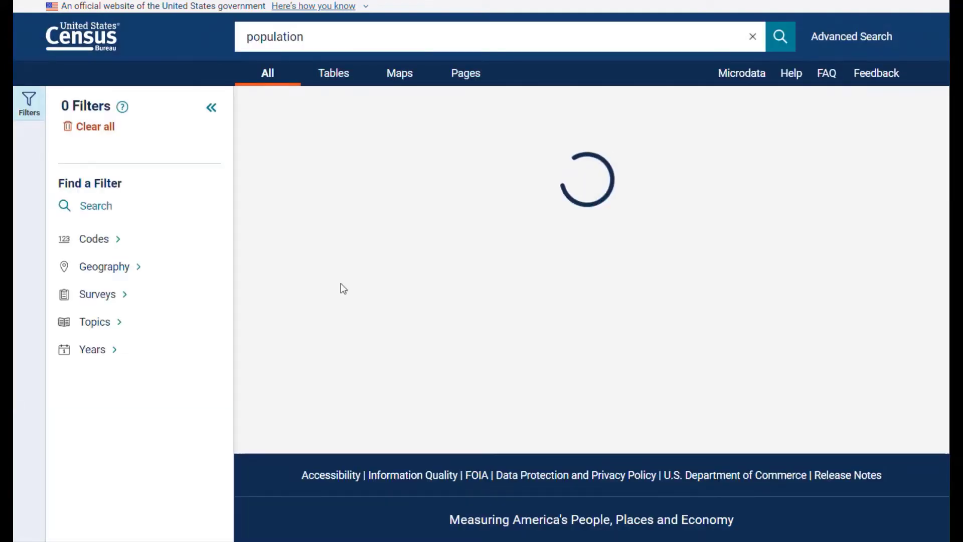
scroll(371, 321, "down", 6)
scroll(374, 344, "up", 5)
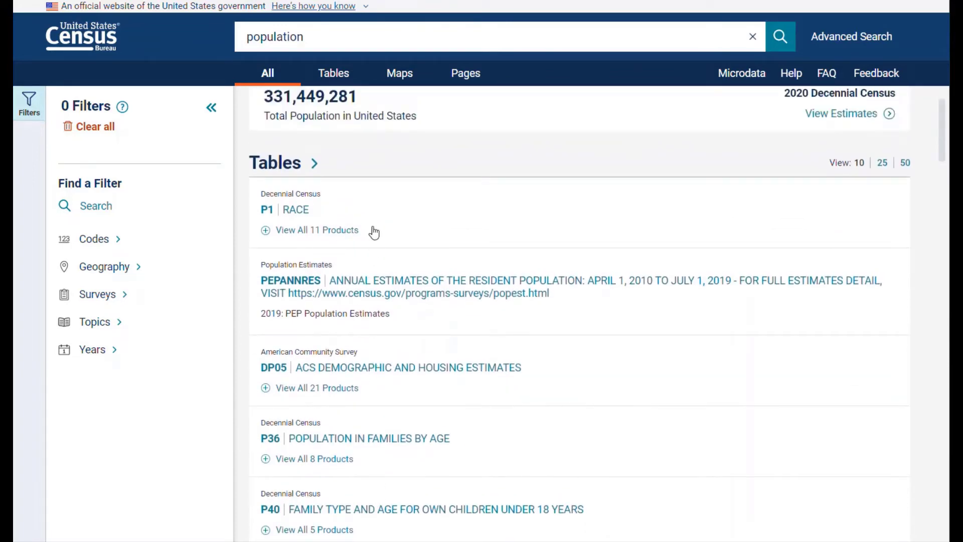
scroll(413, 214, "up", 1)
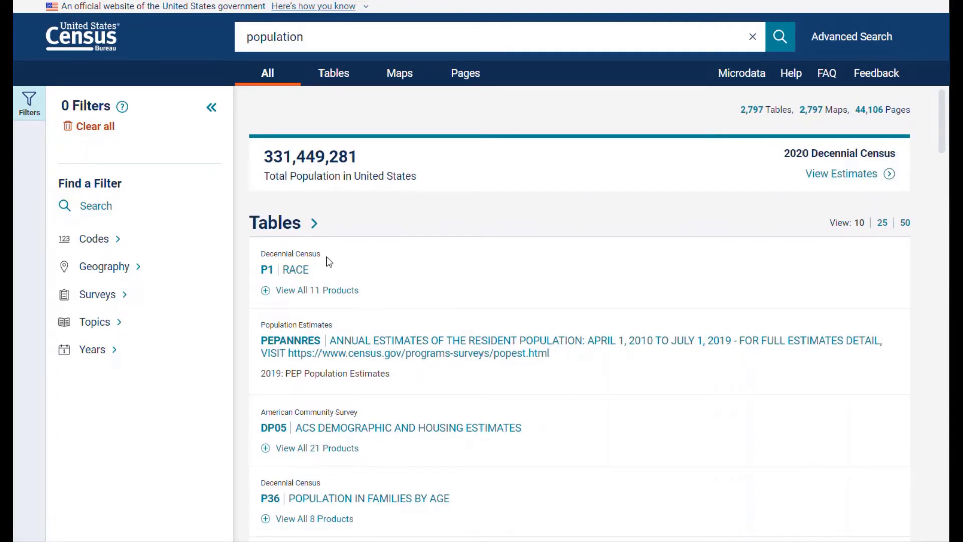
left_click(273, 269)
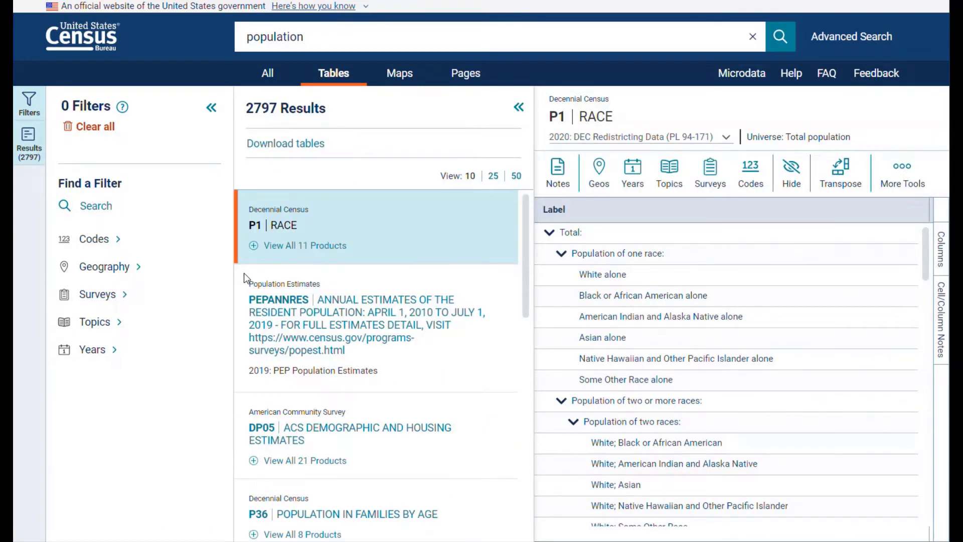
Add a Block geography filter for all blocks within Kent County, Maryland, then return to the table.
left_click(163, 272)
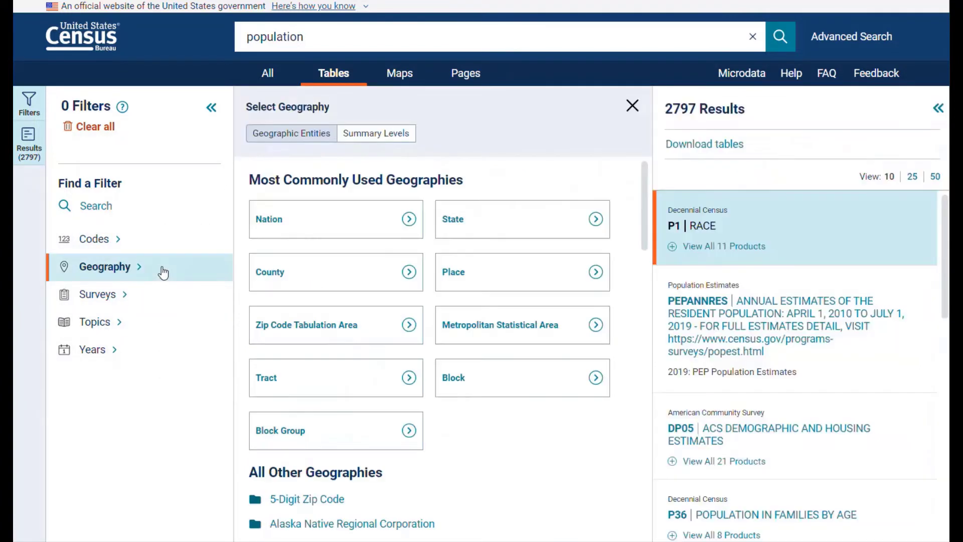
left_click(514, 380)
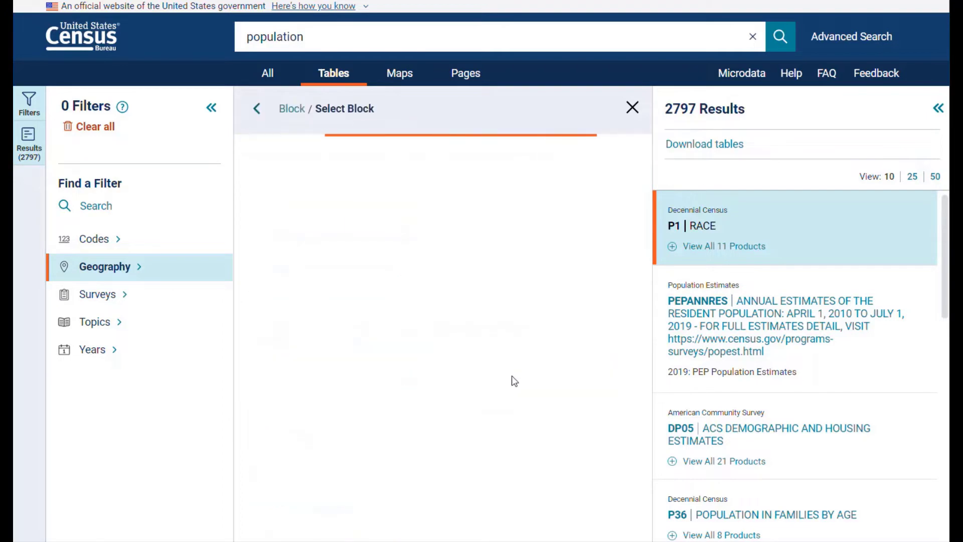
scroll(466, 376, "down", 7)
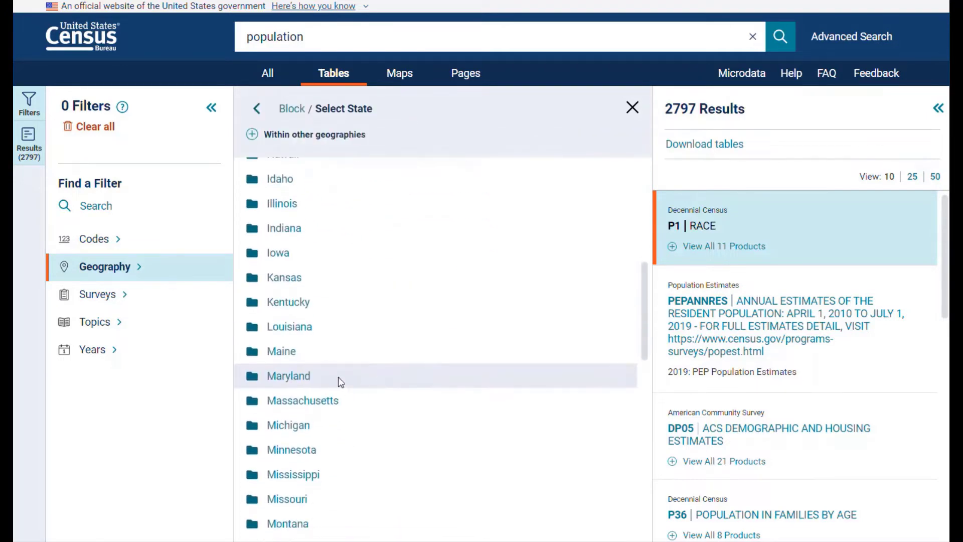
left_click(338, 377)
scroll(366, 282, "down", 5)
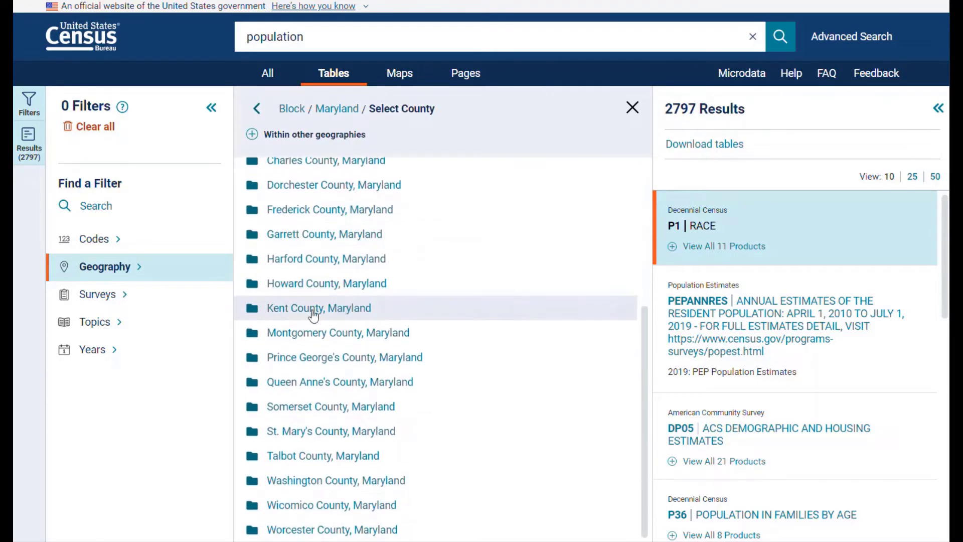
left_click(314, 312)
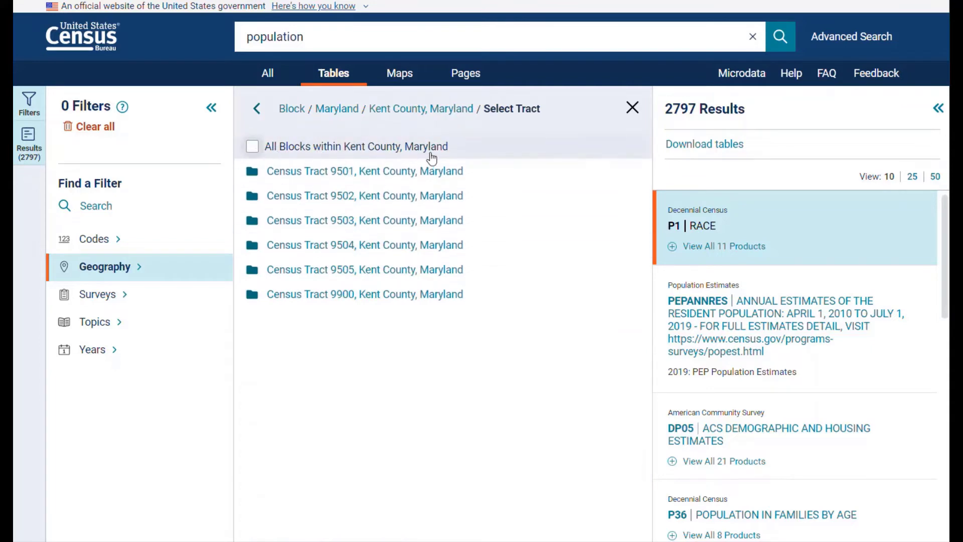
left_click(252, 147)
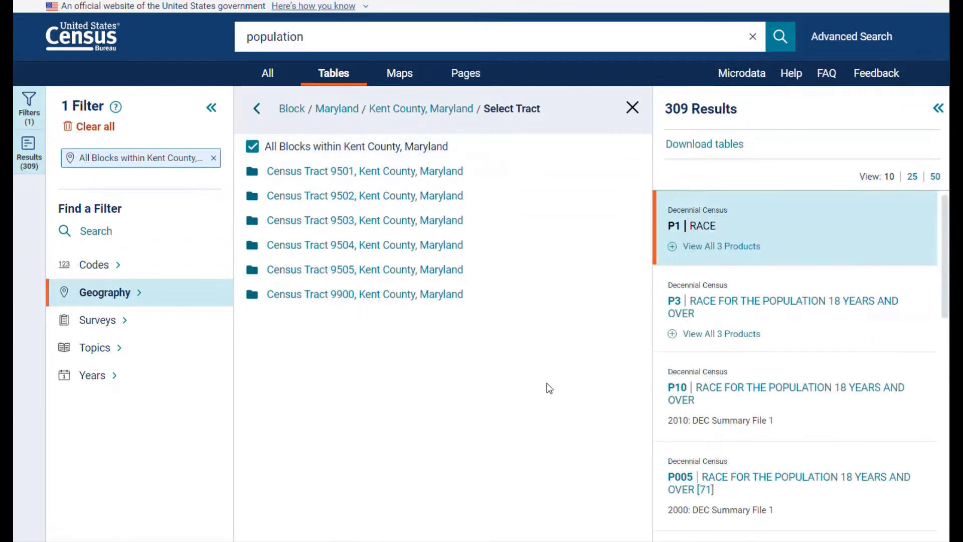
left_click(632, 107)
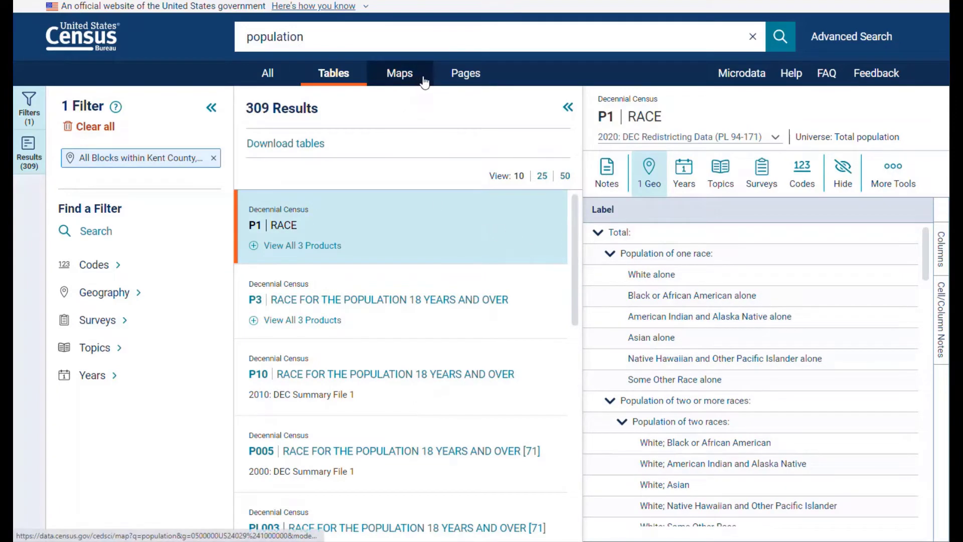
Show P1 RACE as a widened map with the Detailed basemap.
left_click(398, 74)
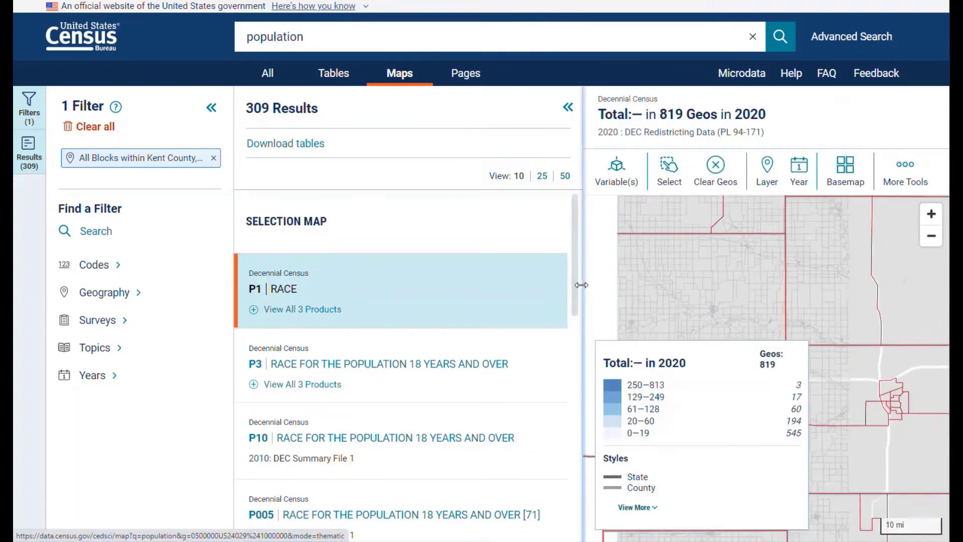
left_click_drag(578, 282, 451, 289)
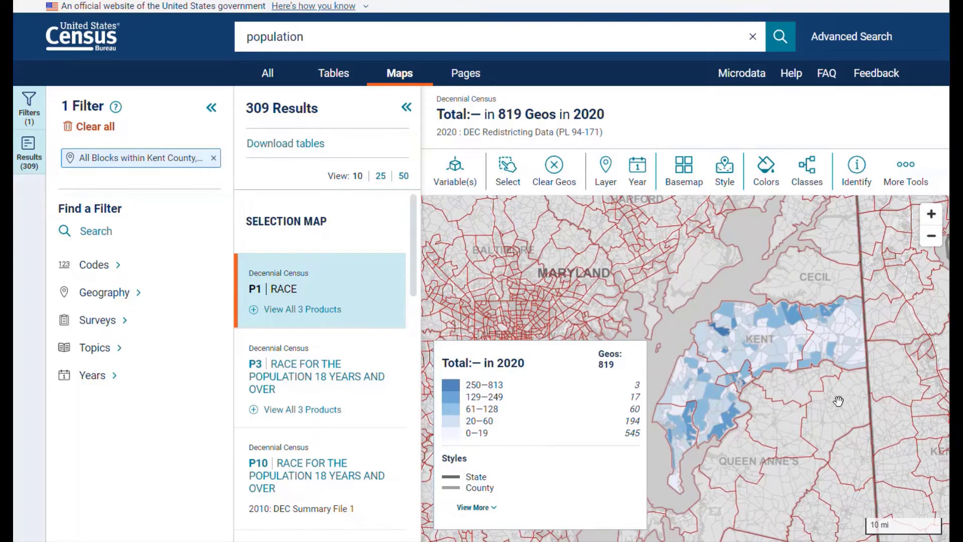
left_click(701, 194)
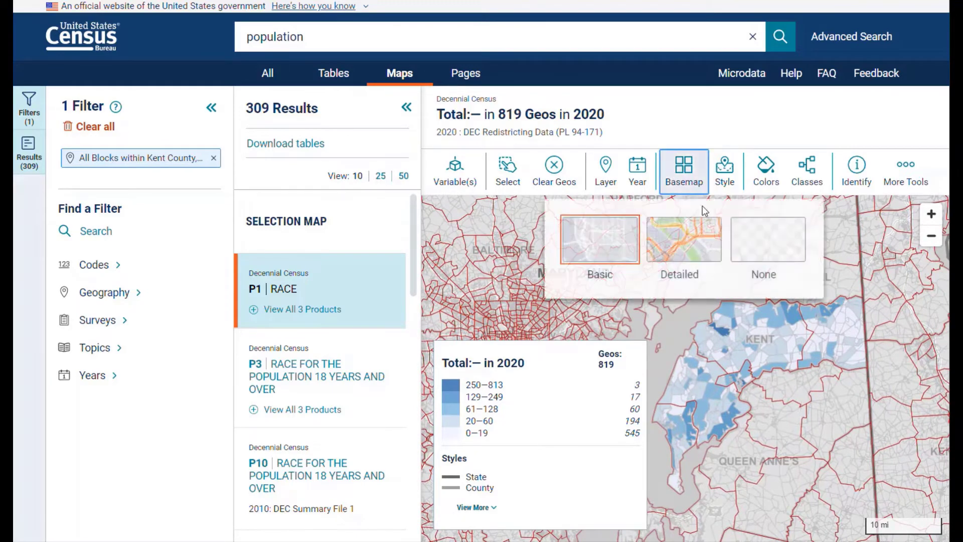
left_click(692, 257)
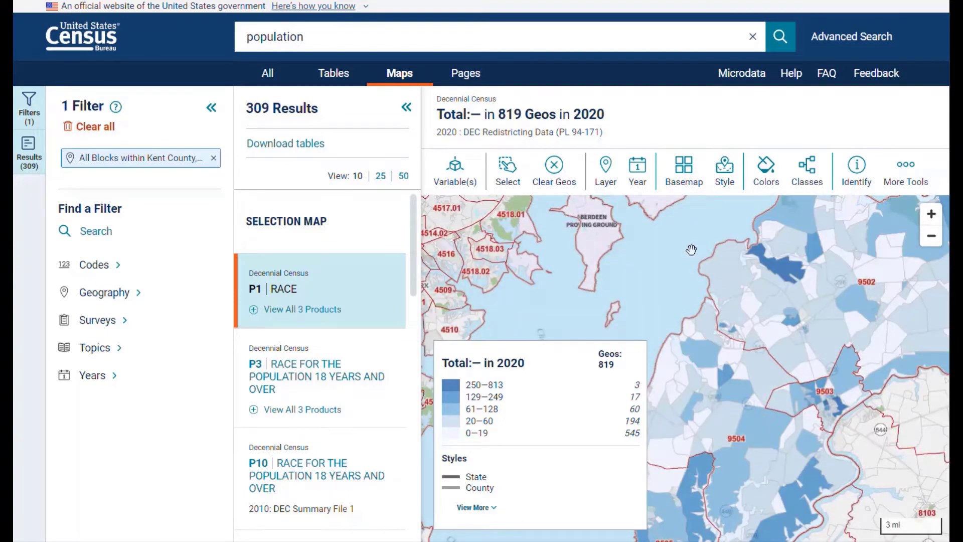
Pan north toward Elk Neck State Park and zoom in on the tract 301 area.
left_click_drag(691, 251, 885, 376)
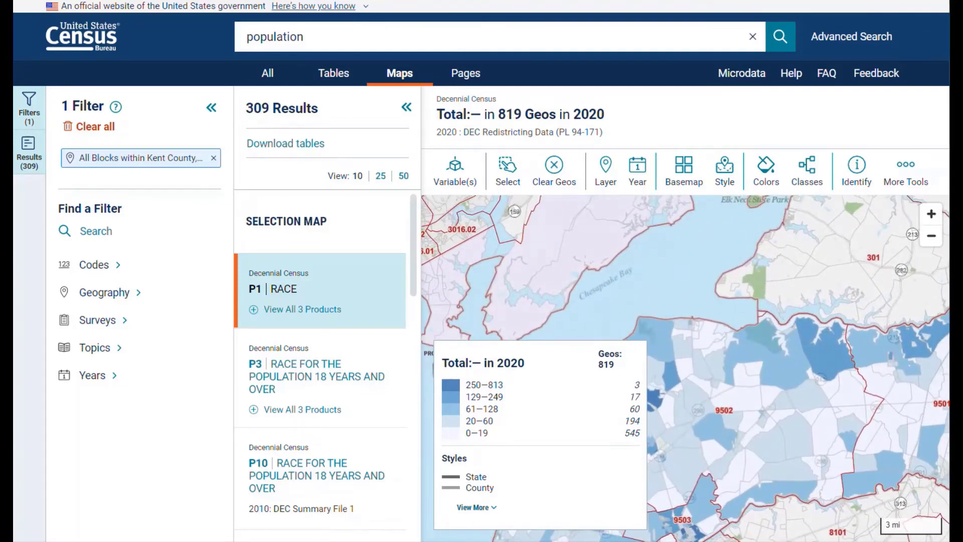
left_click_drag(838, 410, 783, 349)
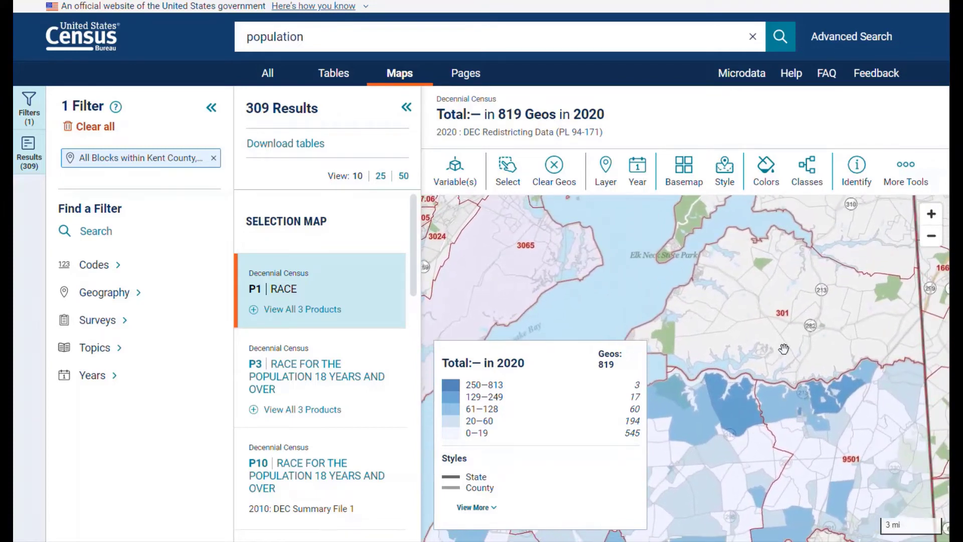
scroll(776, 378, "up", 5)
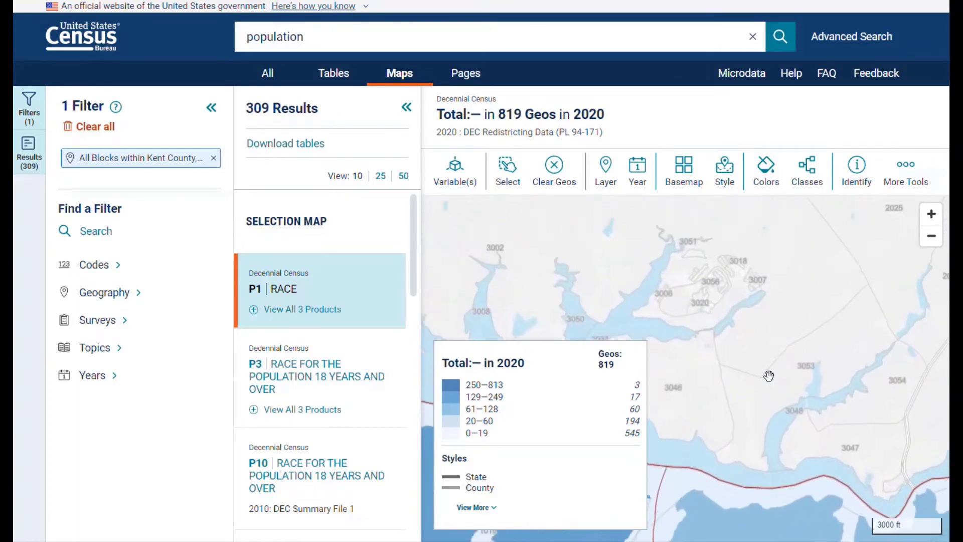
scroll(768, 376, "up", 3)
Select Block 3053 of Cecil County Tract 301 from its map popup, raising the map to 820 Geos.
left_click(814, 343)
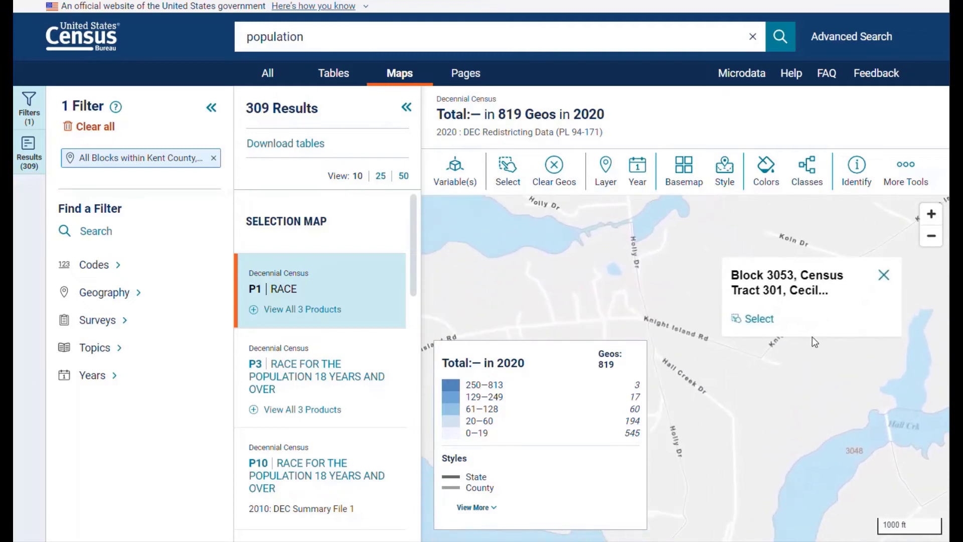
left_click_drag(814, 343, 840, 308)
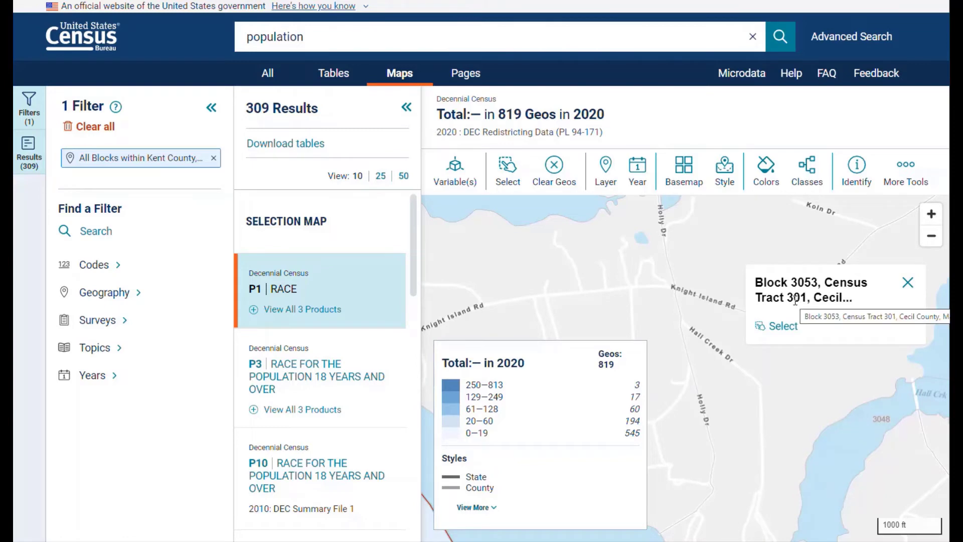
left_click(782, 325)
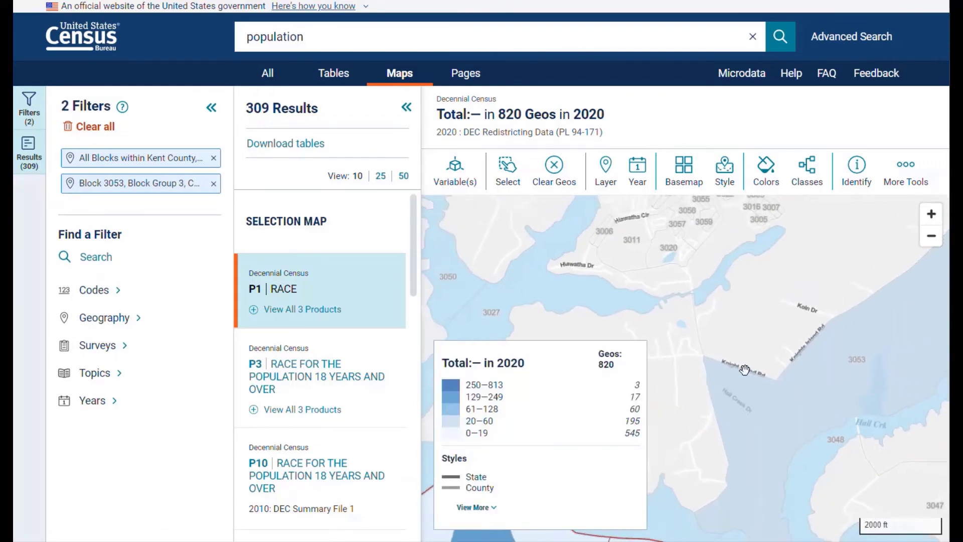
left_click_drag(737, 353, 813, 398)
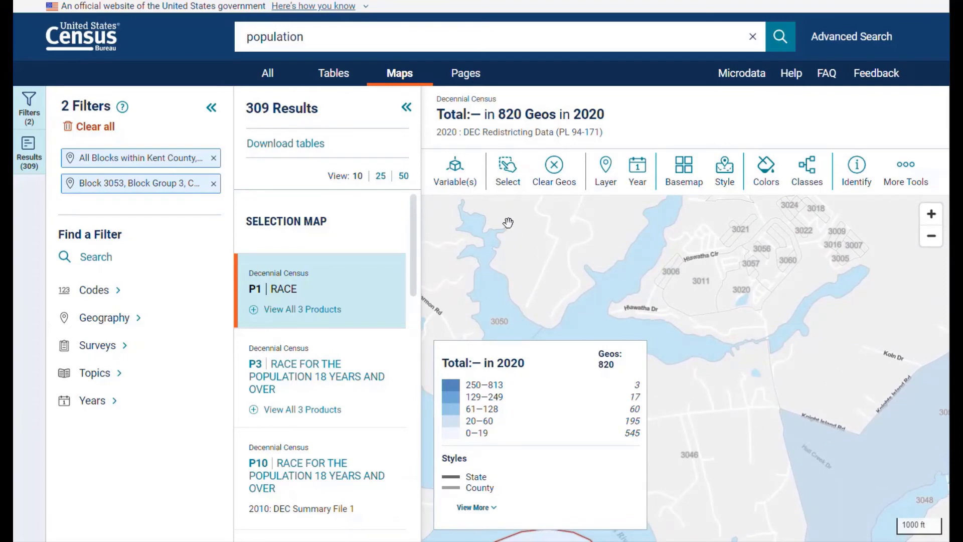
Box-select Blocks 3002 and 3046 on the map for 822 Geos, then view the P1 RACE table.
left_click(507, 169)
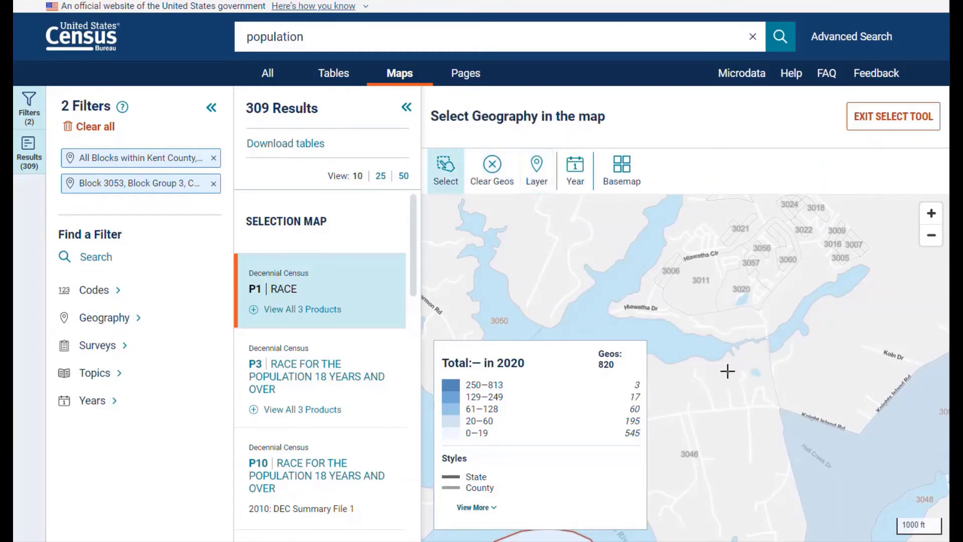
left_click_drag(727, 371, 808, 400)
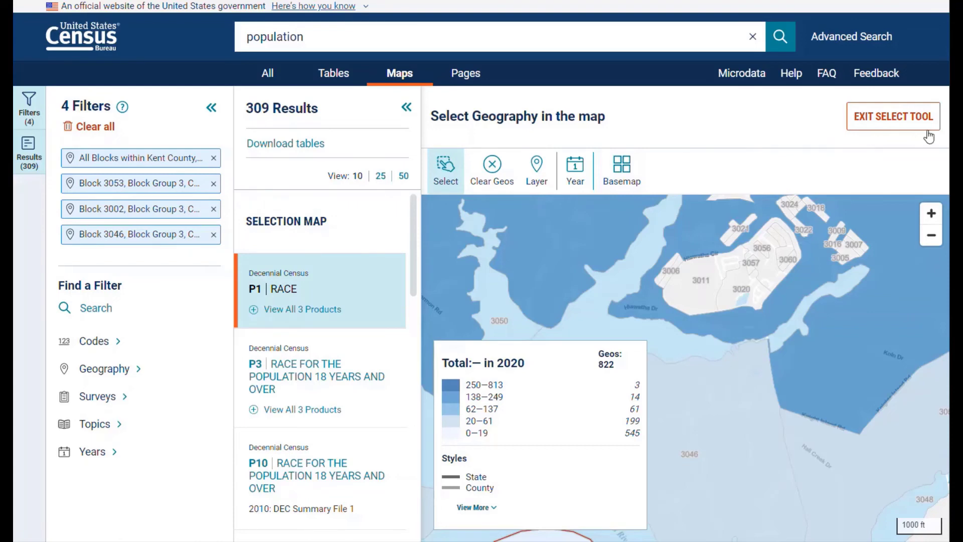
left_click(893, 133)
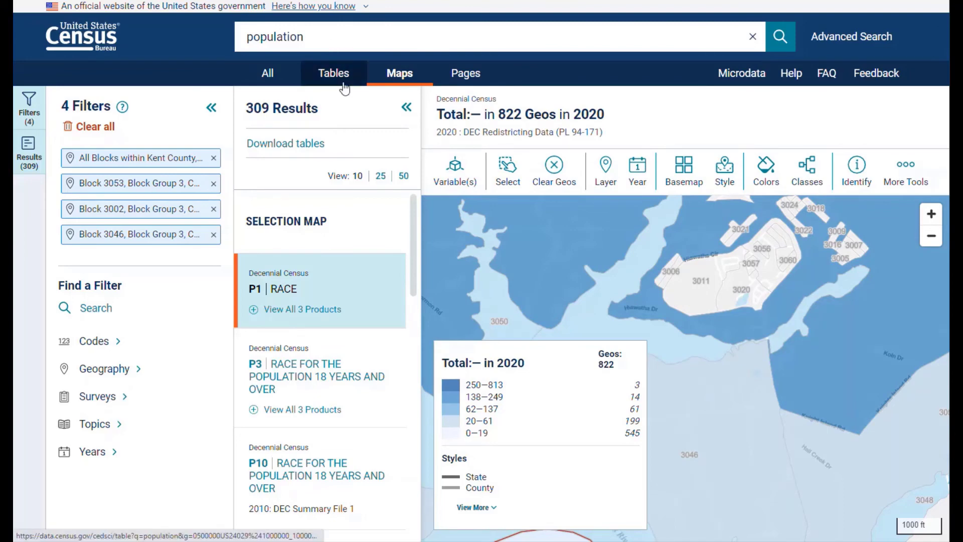
left_click(325, 82)
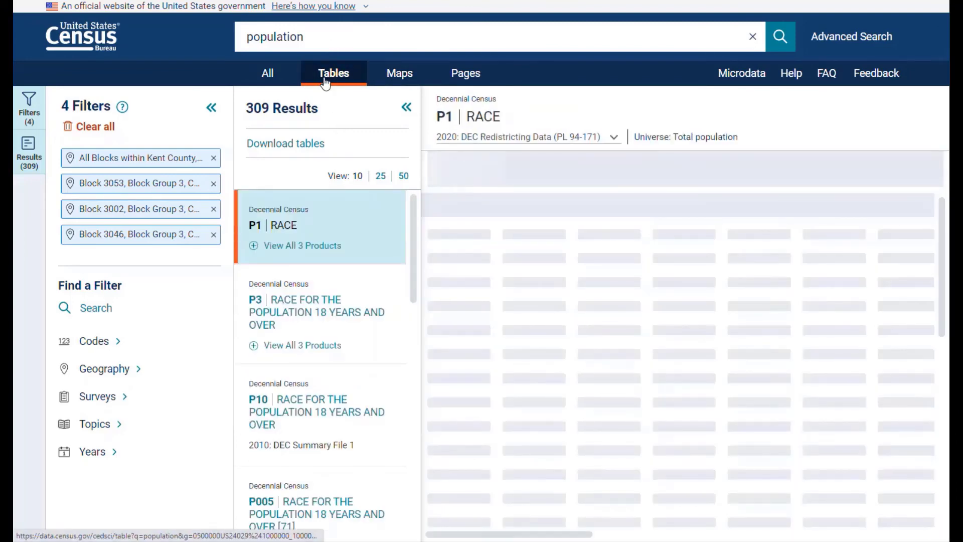